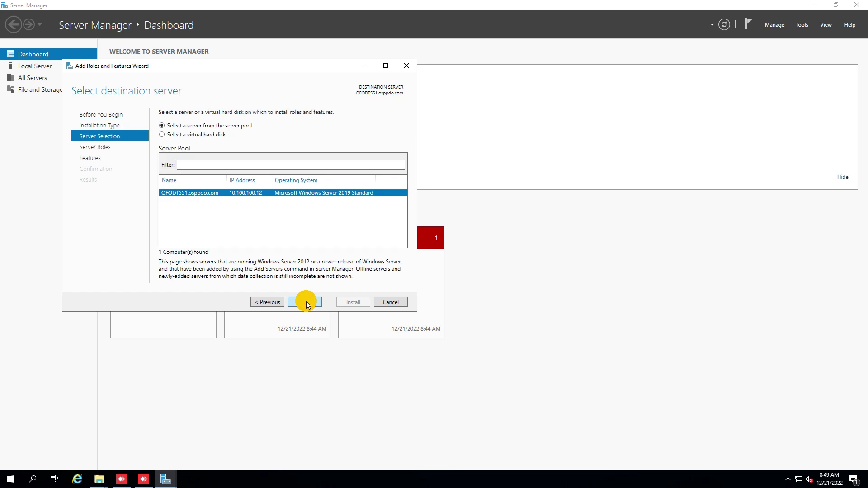
- Continue through the wizard with the selected destination server and no additional roles to reach the feature selection
click(306, 302)
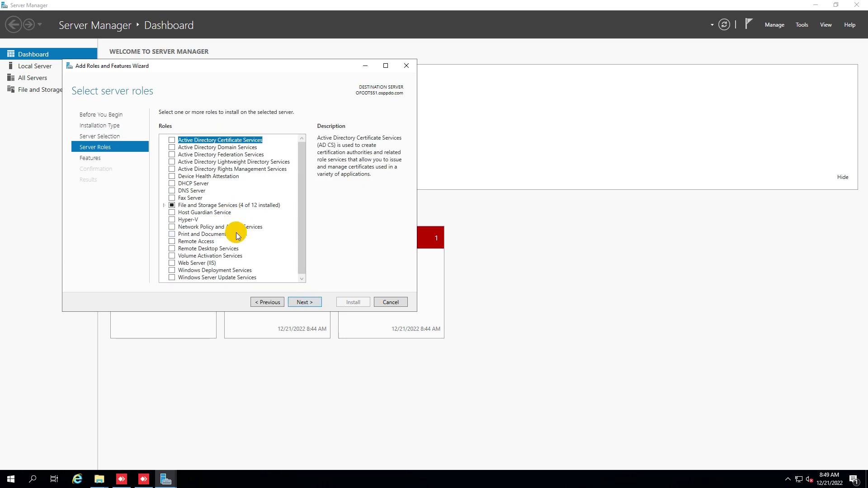
scroll(239, 239, down, 1)
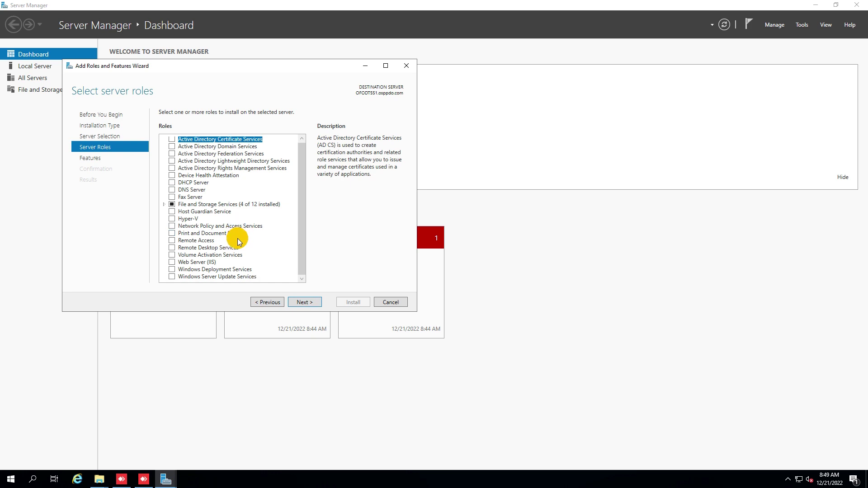
scroll(238, 242, up, 1)
click(306, 302)
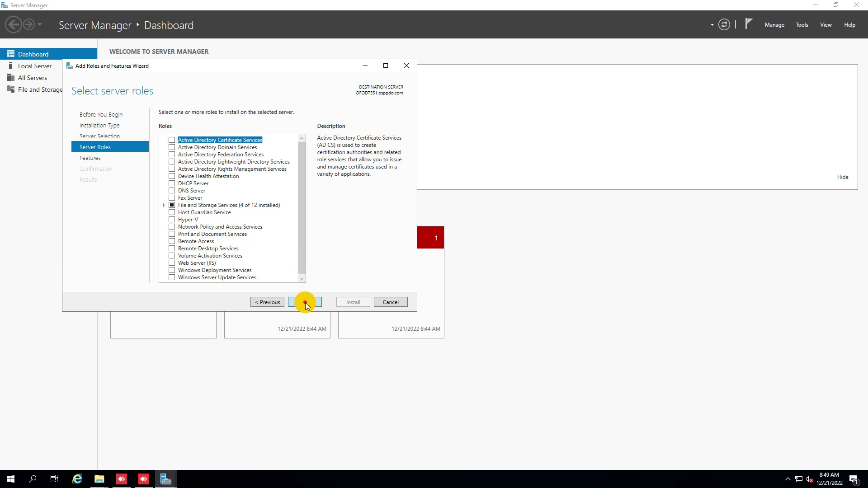
- Check the Windows Server Backup entry in the feature list and cancel the Add Roles and Features Wizard
scroll(239, 229, down, 10)
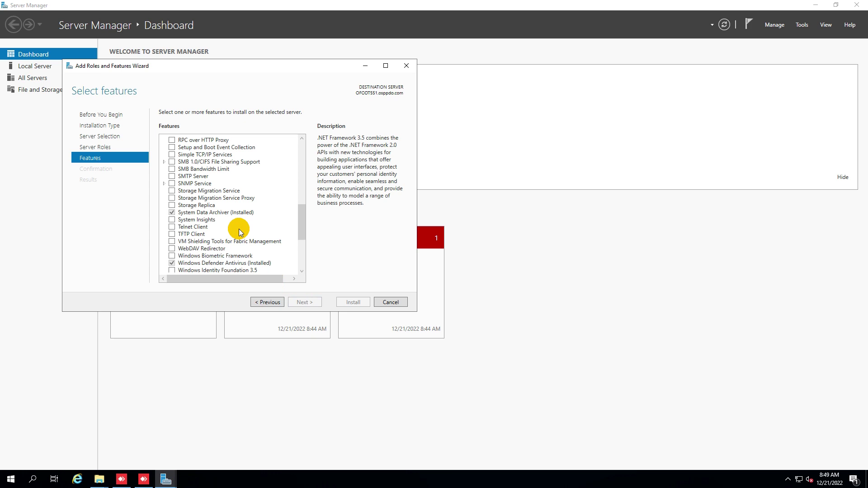
scroll(239, 229, down, 2)
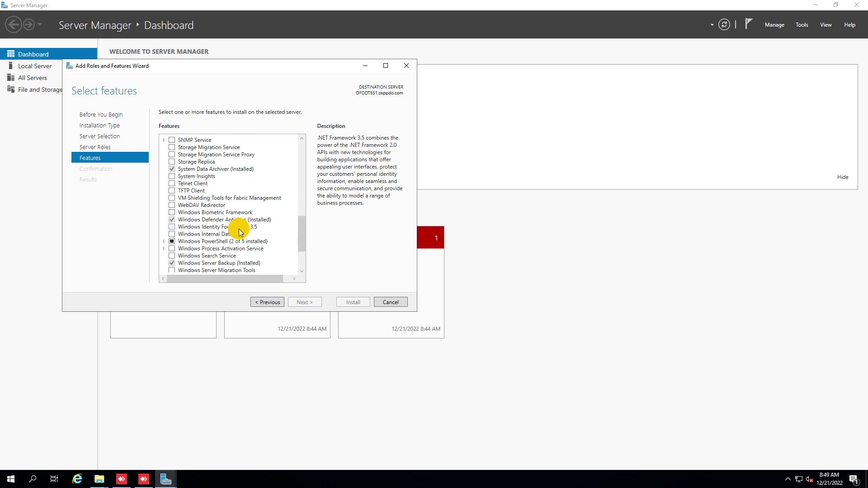
scroll(239, 229, down, 2)
scroll(240, 251, down, 1)
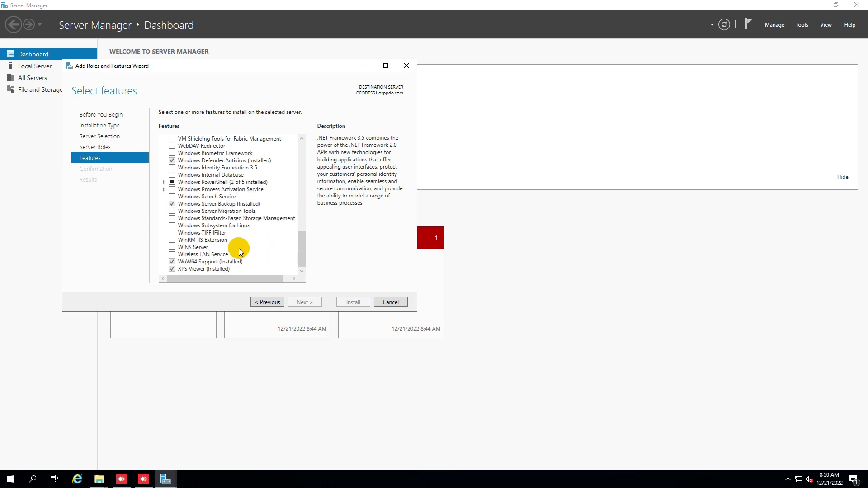
scroll(239, 248, up, 1)
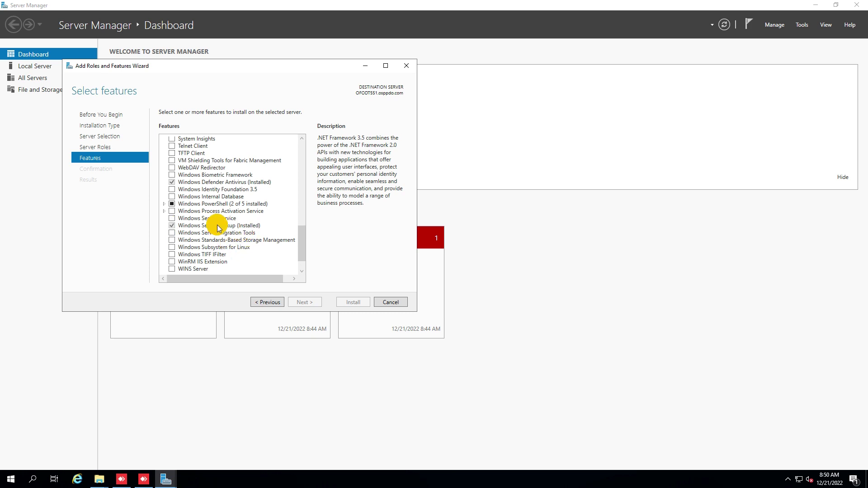
click(173, 226)
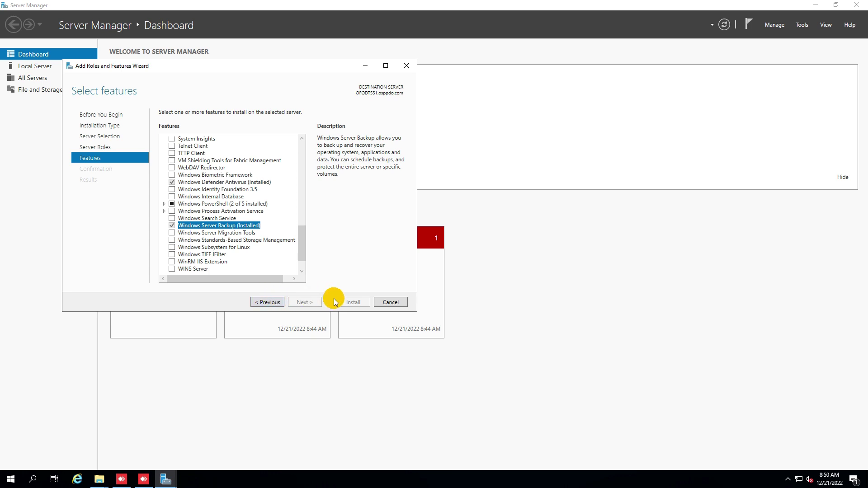
click(396, 301)
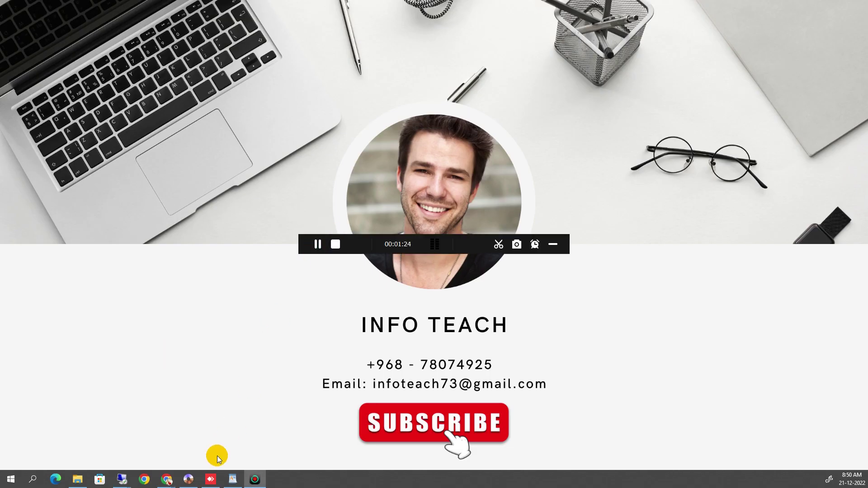
- Return to the remote server session and open Local Backup in the Windows Server Backup tool
click(211, 479)
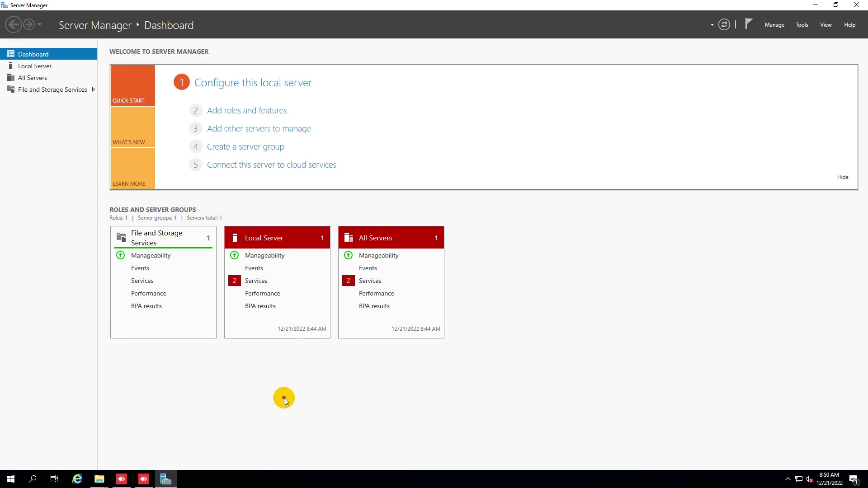
click(771, 24)
click(794, 26)
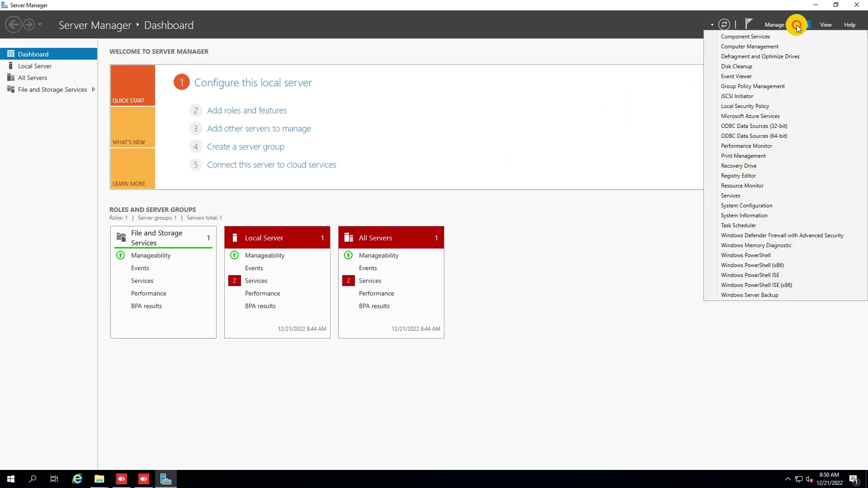
click(733, 297)
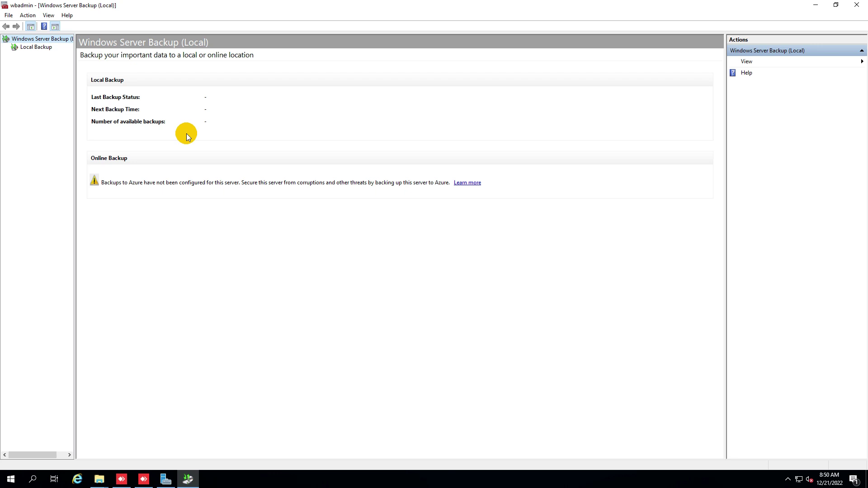
click(41, 47)
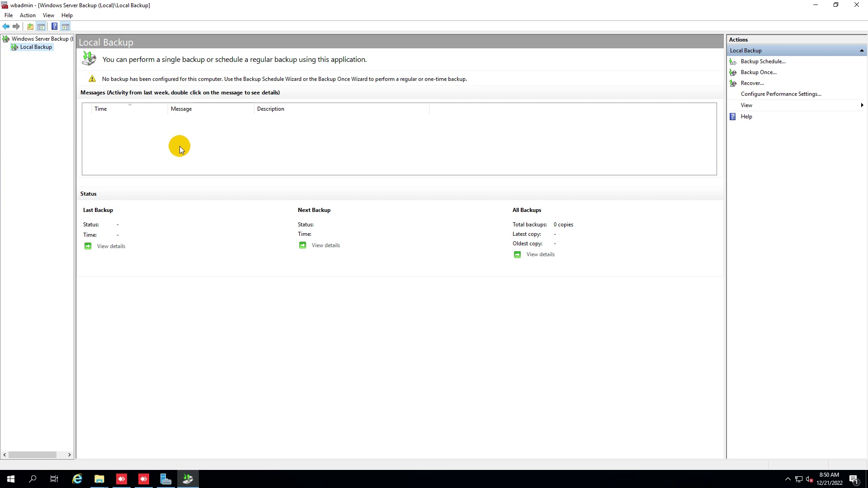
- Start a one-time backup using different options and the recommended full server configuration
click(27, 15)
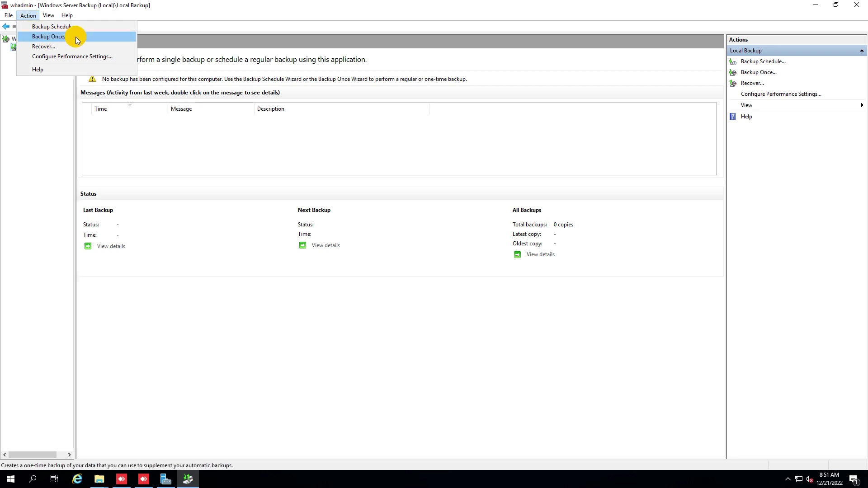
click(49, 36)
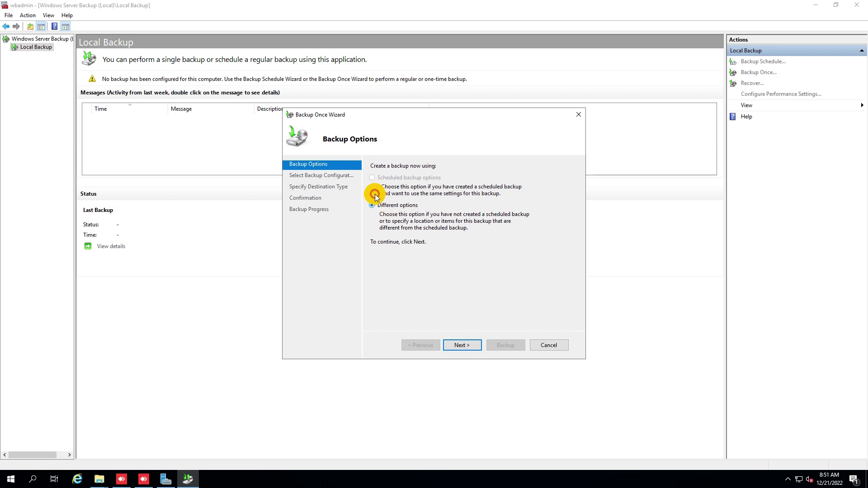
click(463, 345)
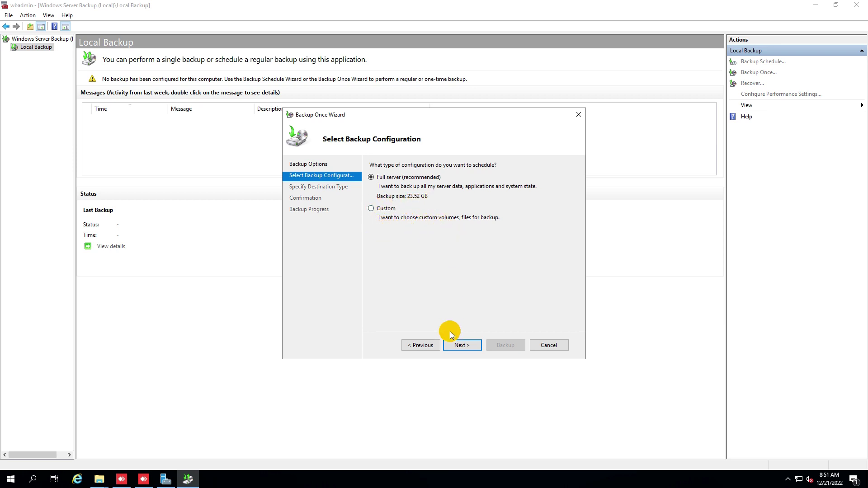
click(459, 346)
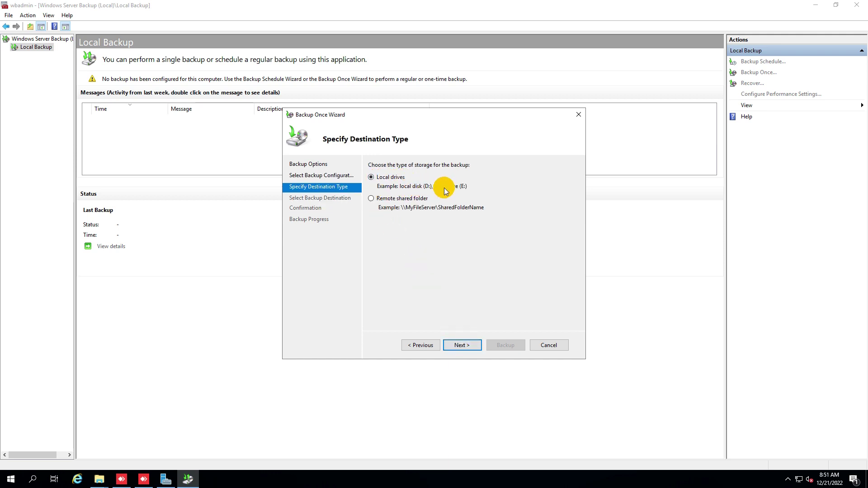
- Store the backup on local drive New Volume (F:), excluding that volume and accepting the same physical disk, and run the backup
click(466, 346)
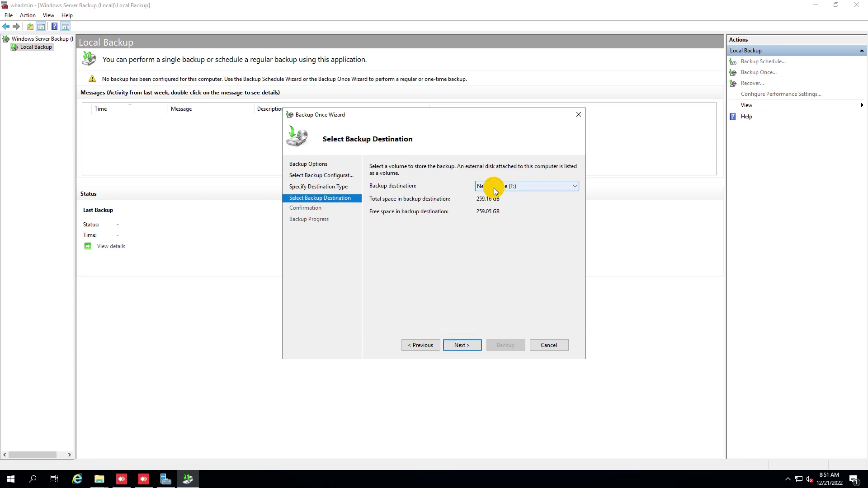
click(460, 346)
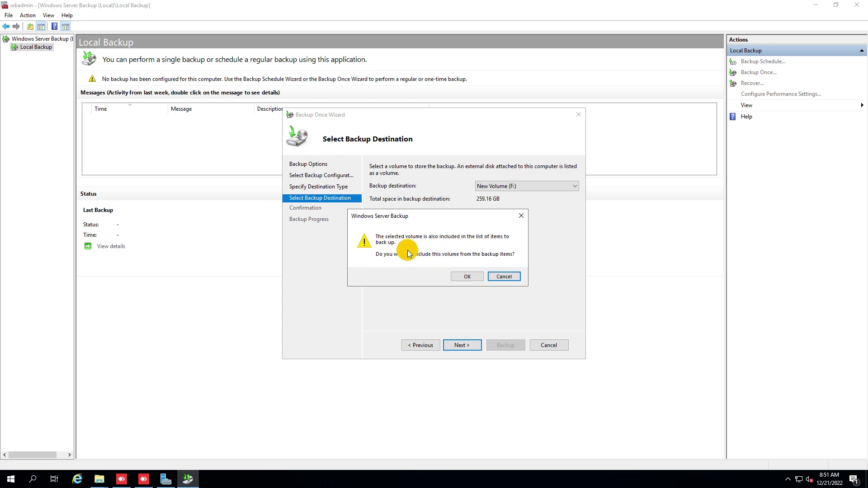
click(465, 277)
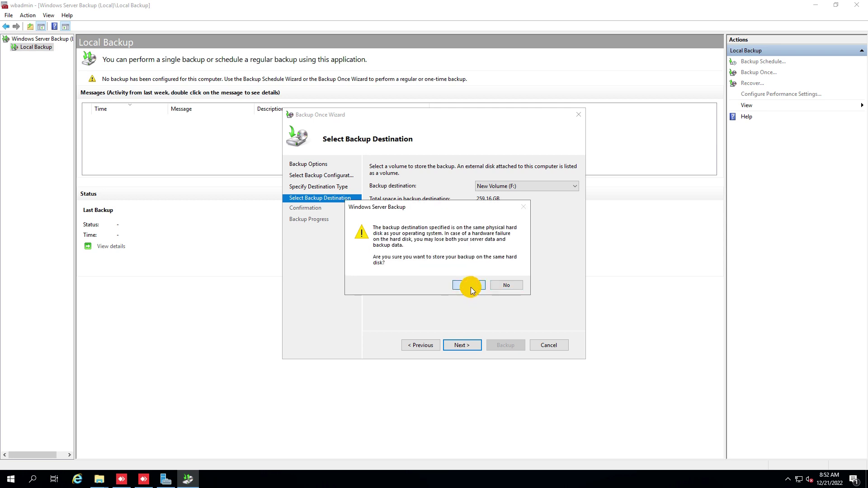
click(470, 286)
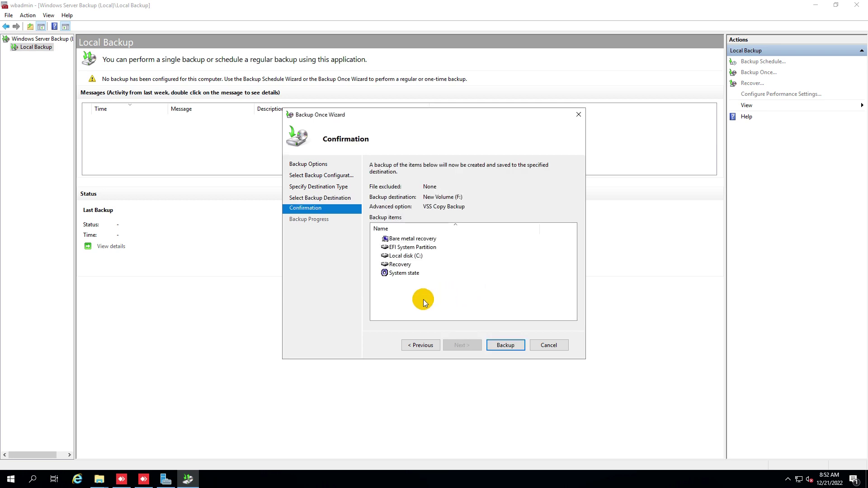
click(499, 346)
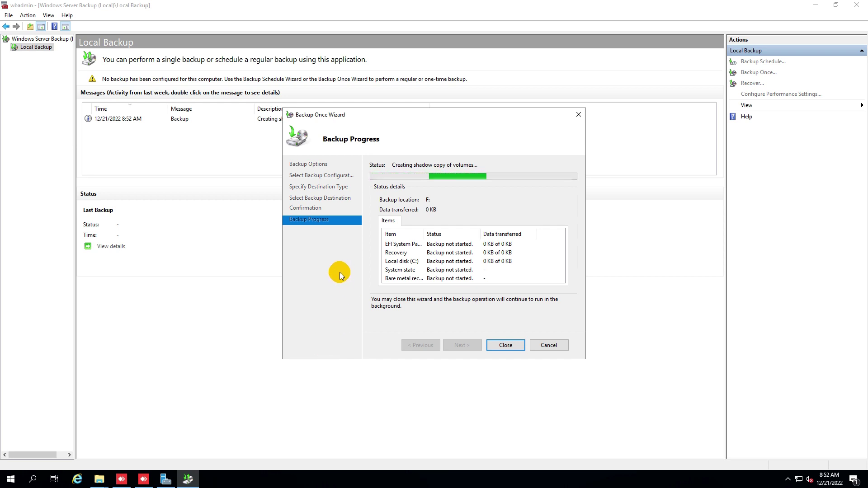
- Switch to File Explorer and examine the server's backup folder inside WindowsImageBackup on New Volume (F:)
click(108, 483)
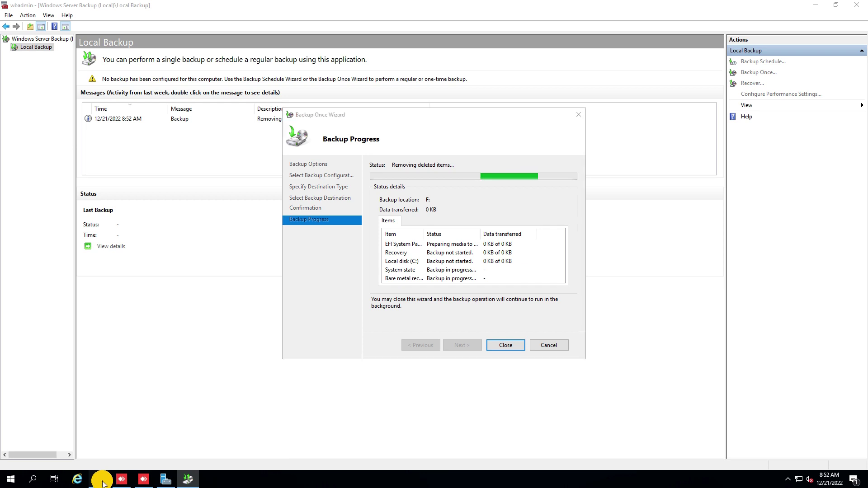
click(141, 454)
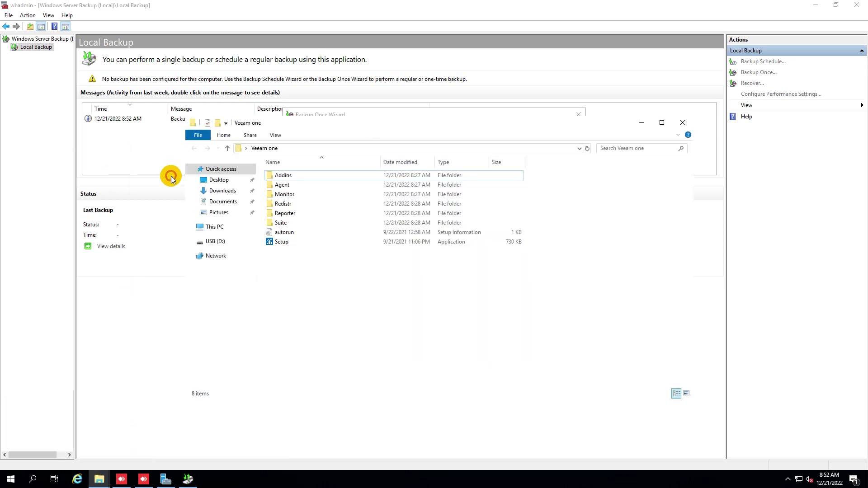
click(216, 226)
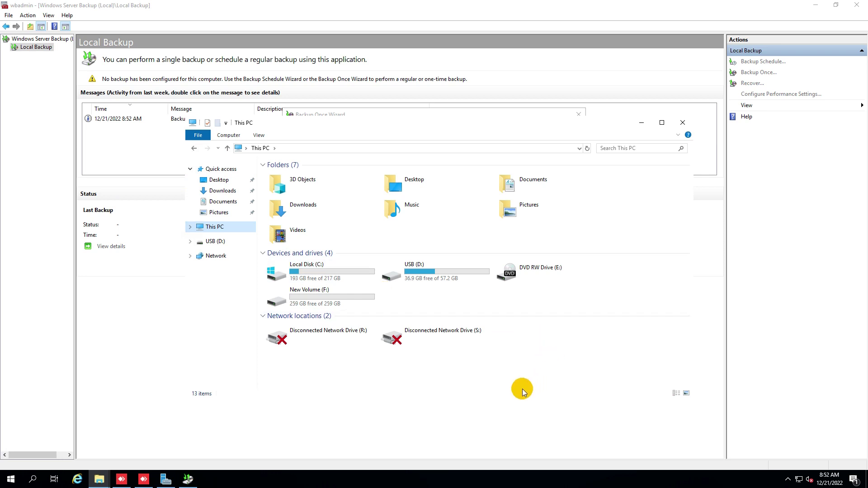
double_click(337, 297)
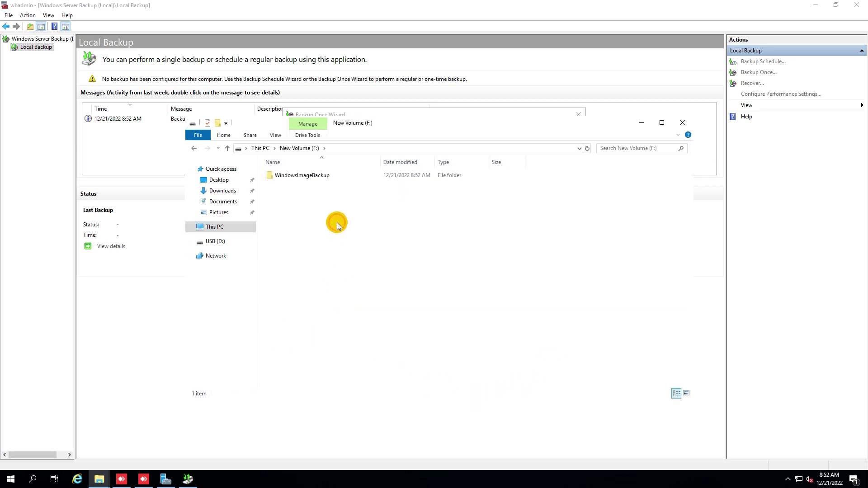
double_click(305, 175)
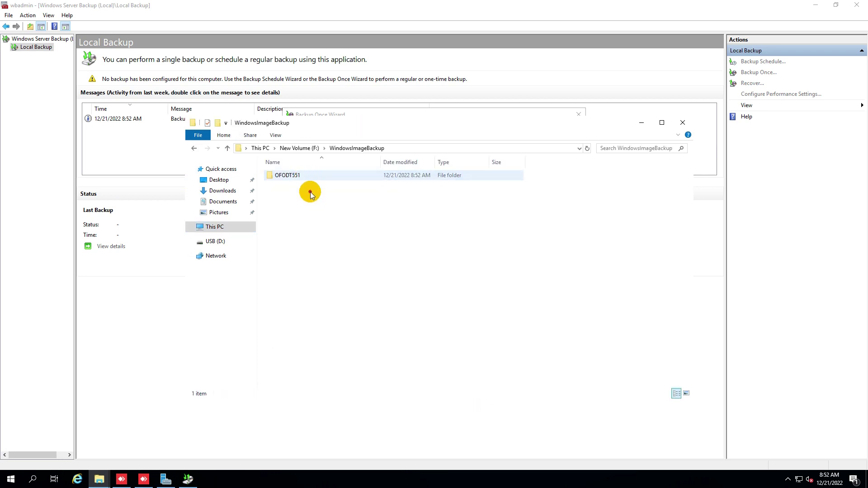
double_click(297, 176)
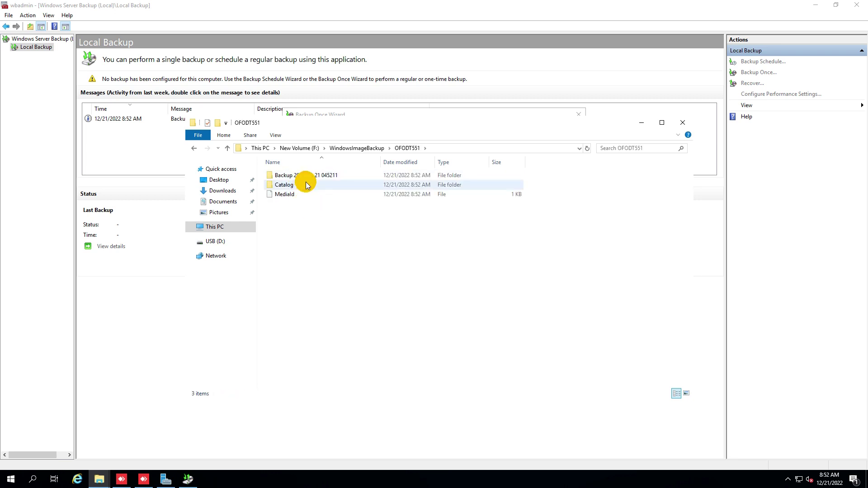
click(193, 149)
click(193, 149)
click(193, 149)
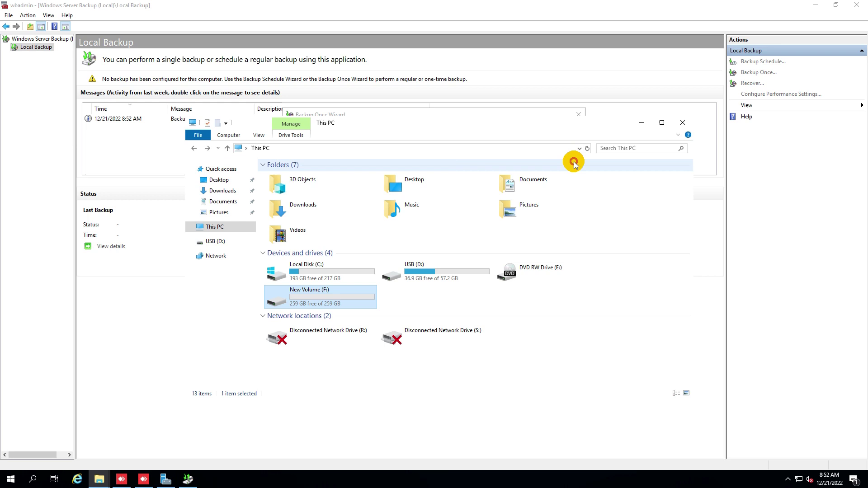
click(641, 122)
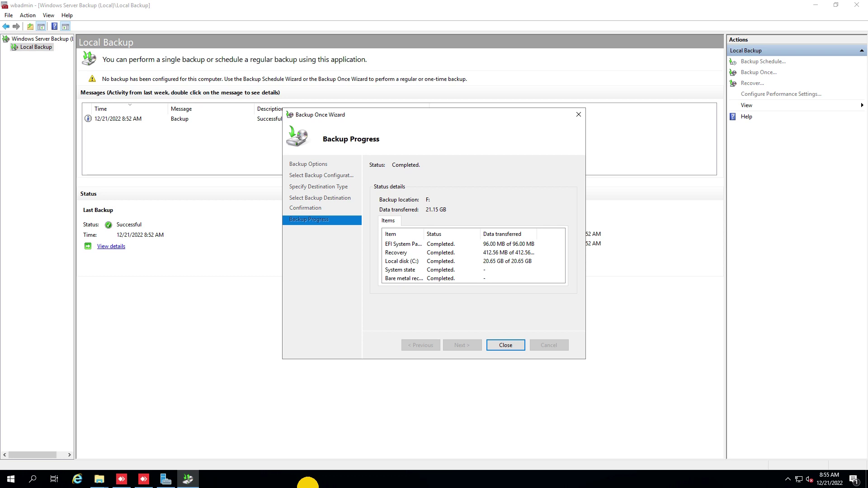
- Close the Backup Once Wizard and review the details of all backups in an enlarged details window
click(503, 346)
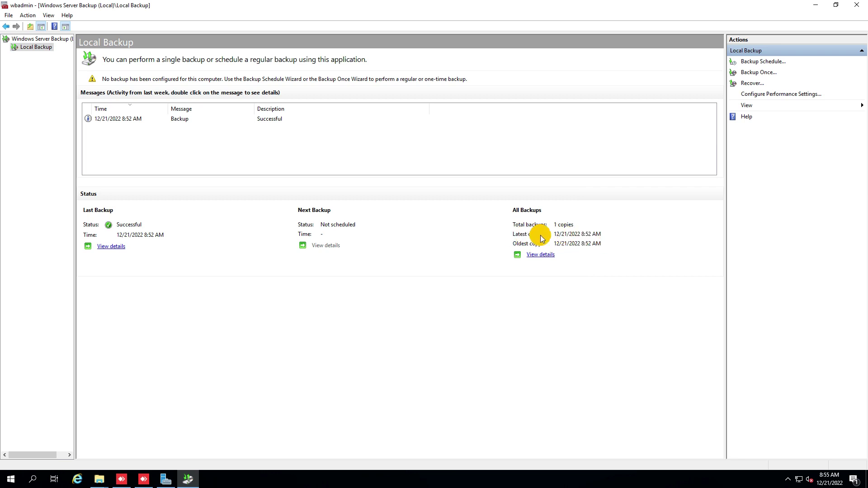
click(538, 255)
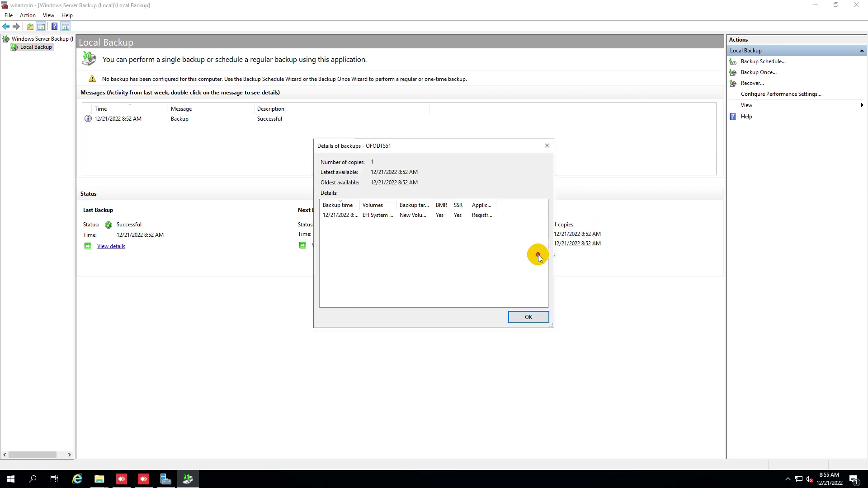
click(345, 215)
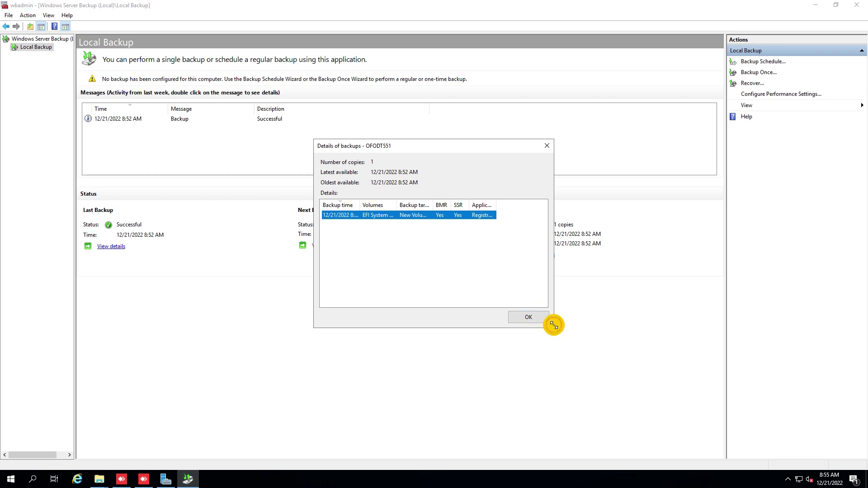
drag(553, 329, 661, 385)
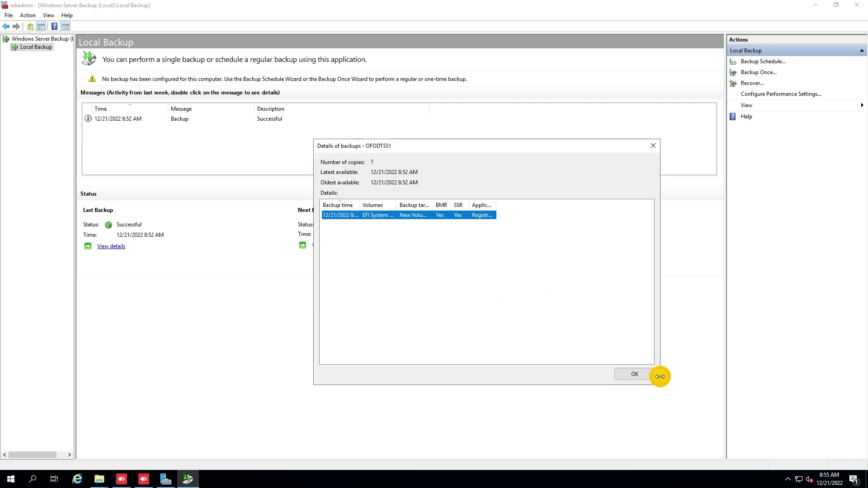
click(636, 375)
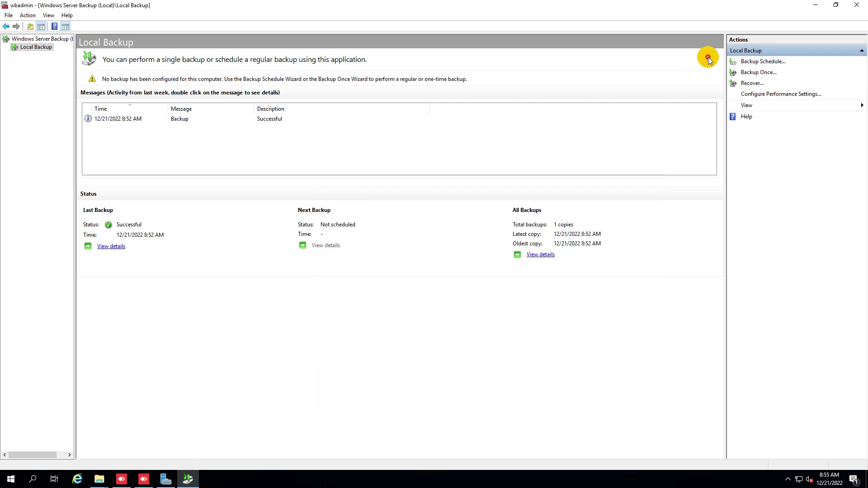
- Minimize the Windows Server Backup console and Server Manager to reach the server's desktop
click(810, 10)
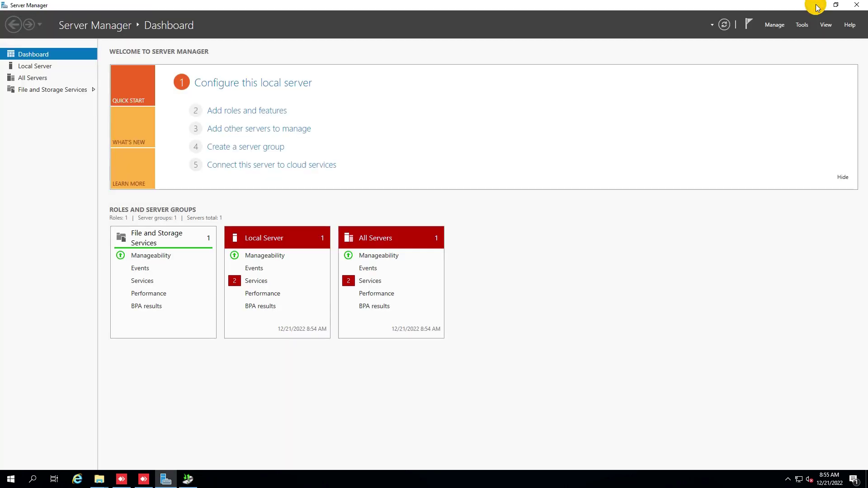
click(811, 7)
mouse_move(451, 5)
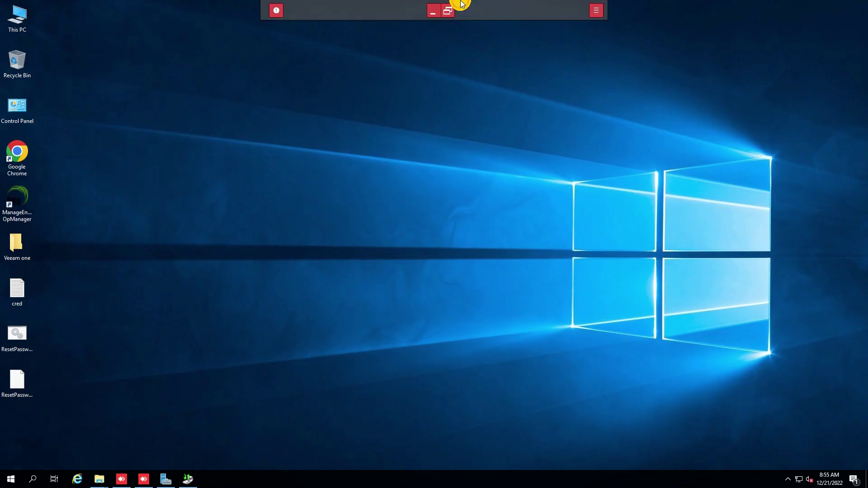
- Browse from This PC to the OFODT551 folder inside WindowsImageBackup on New Volume (F:), check its contents and close the window
double_click(26, 19)
double_click(427, 272)
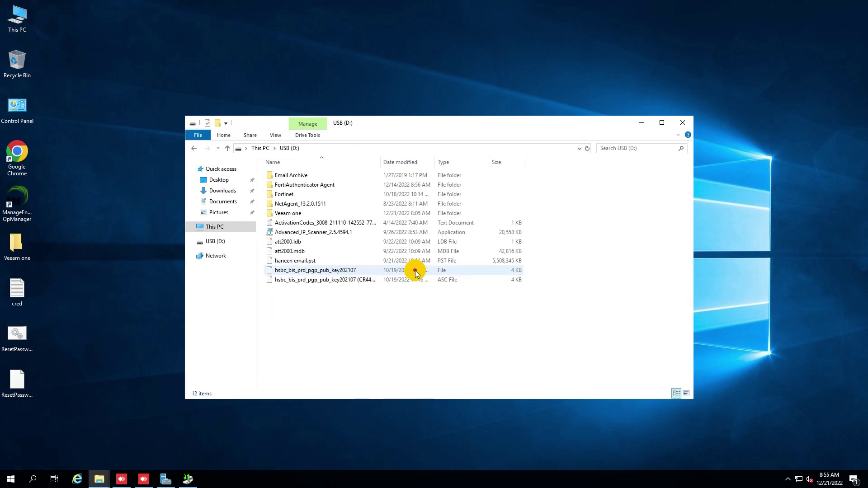
click(194, 148)
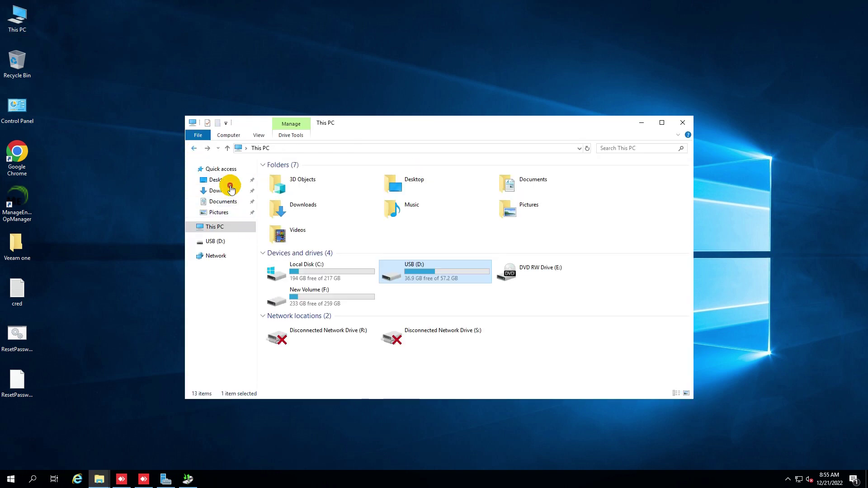
double_click(324, 296)
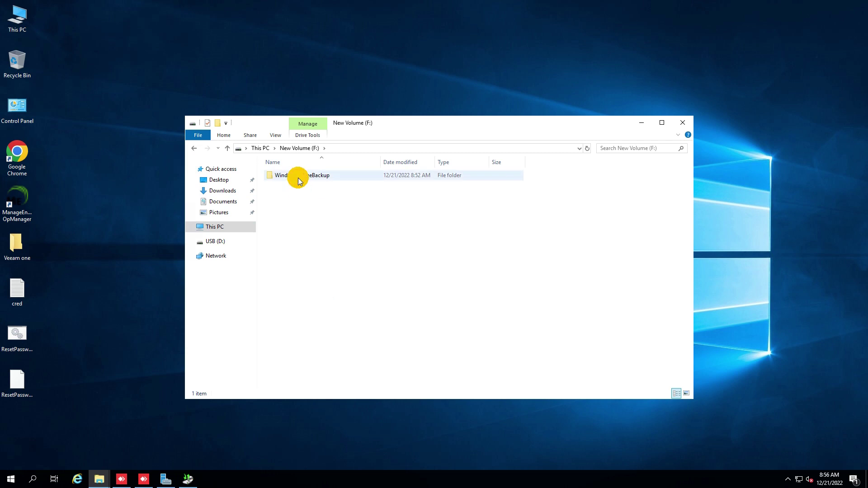
double_click(298, 177)
double_click(296, 177)
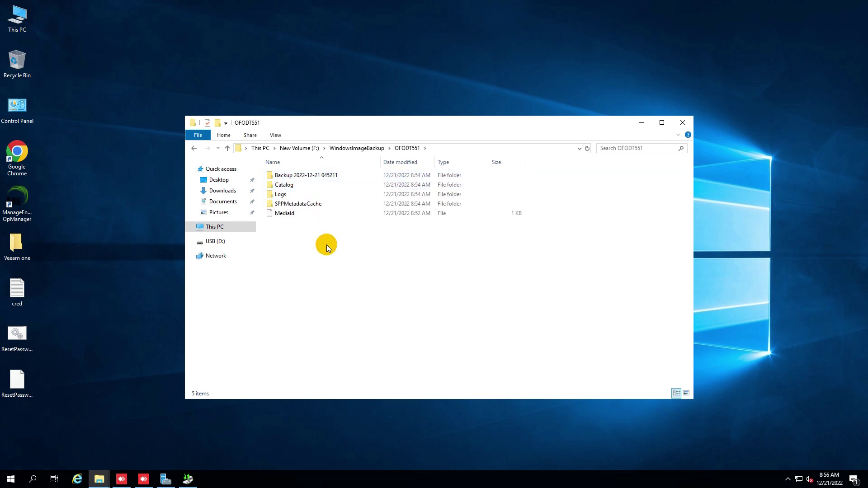
click(681, 122)
- Minimize the remote session and switch to the WordPad notes, adding several blank lines after the last paragraph
mouse_move(472, 6)
click(432, 11)
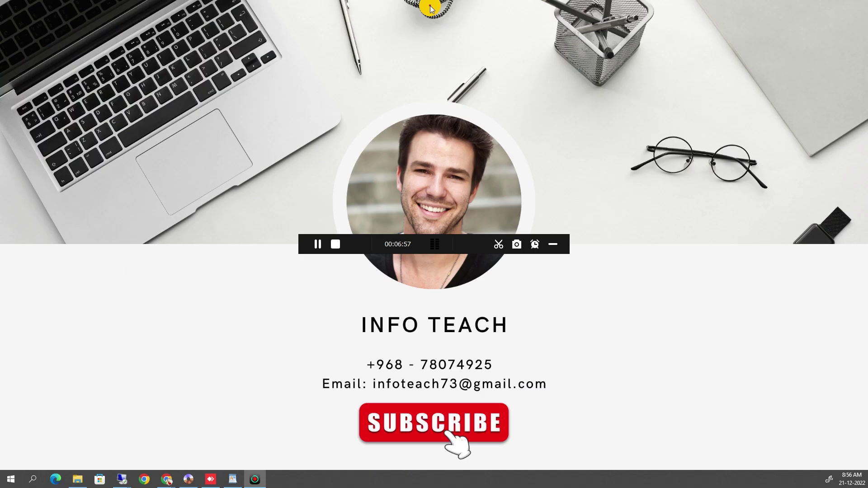
click(233, 478)
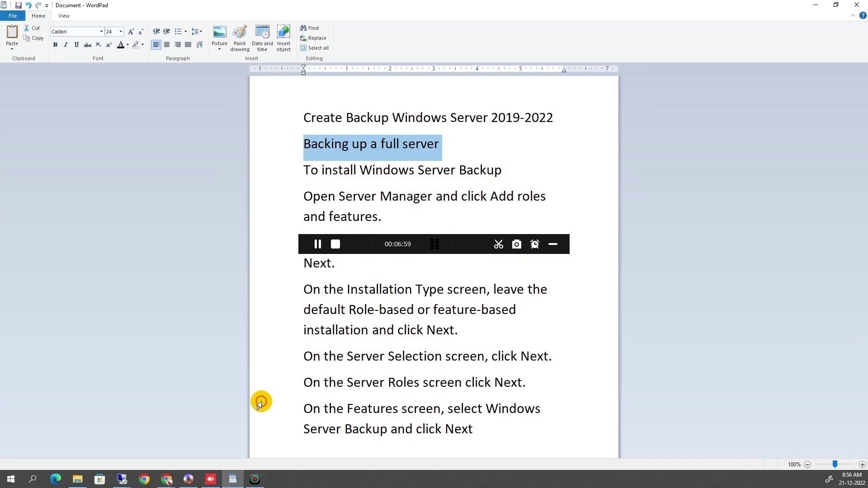
click(375, 265)
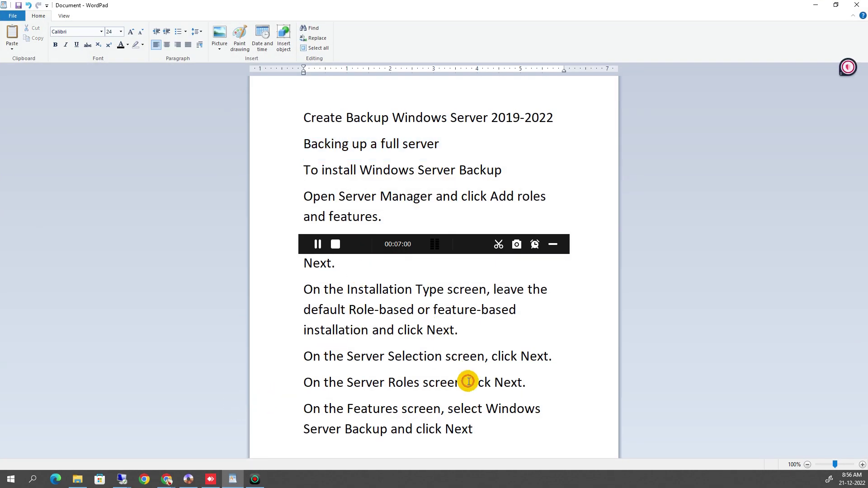
key(Return)
key(Return)
key(Return)
key(Return)
key(Return)
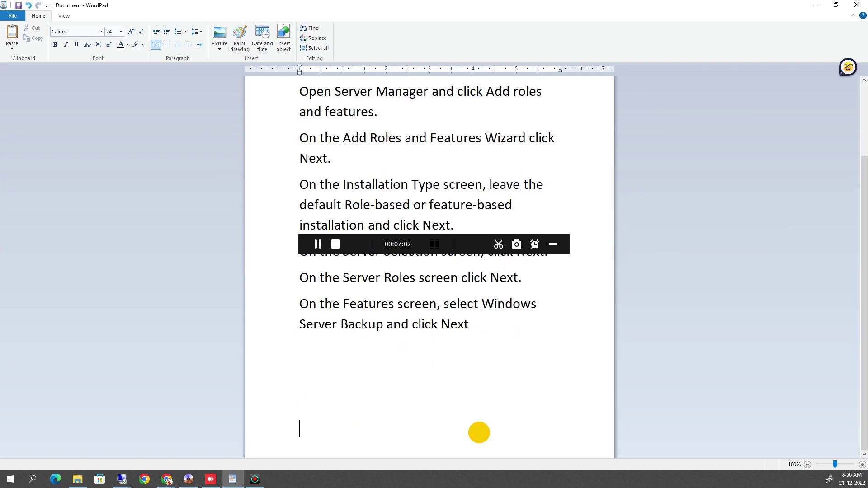
- Write "Thank you for watching" as a closing line below the notes
text(Thank ytou)
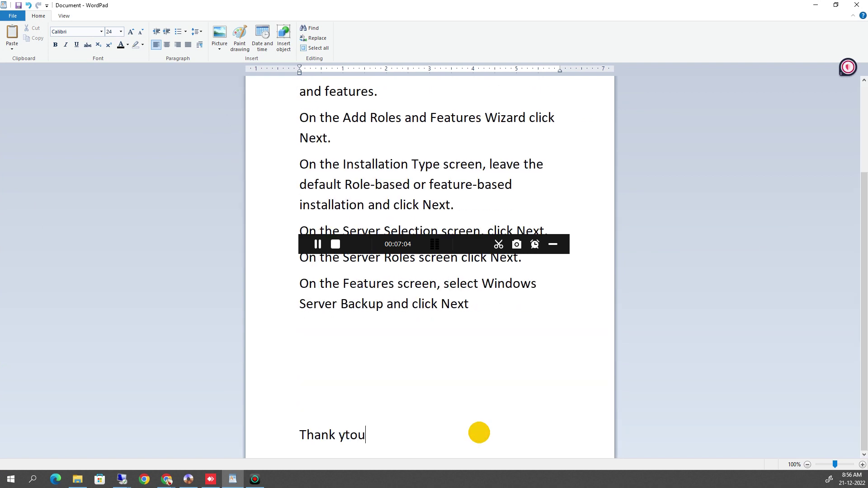
key(BackSpace)
key(BackSpace)
key(BackSpace)
key(BackSpace)
text(ou for watching )
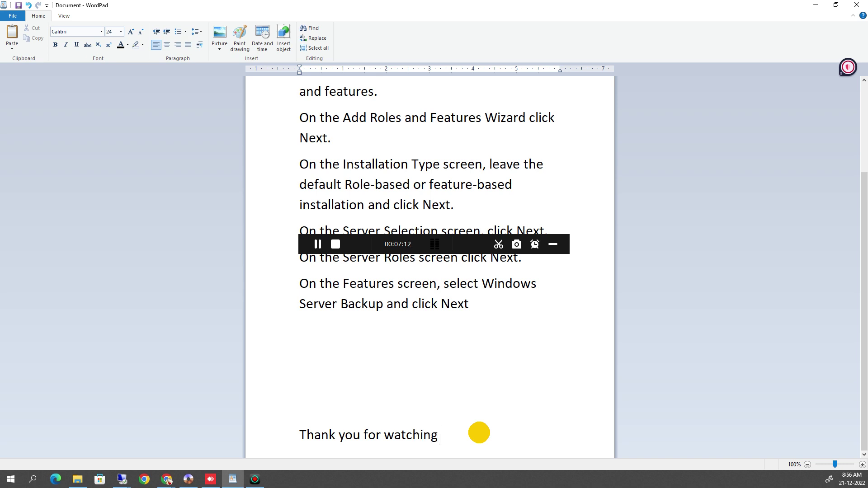
- Extend the closing line with "please sub and like" and start a new paragraph after it
text(pleas)
text(ub sr)
text(i)
key(BackSpace)
key(BackSpace)
key(BackSpace)
text(and like)
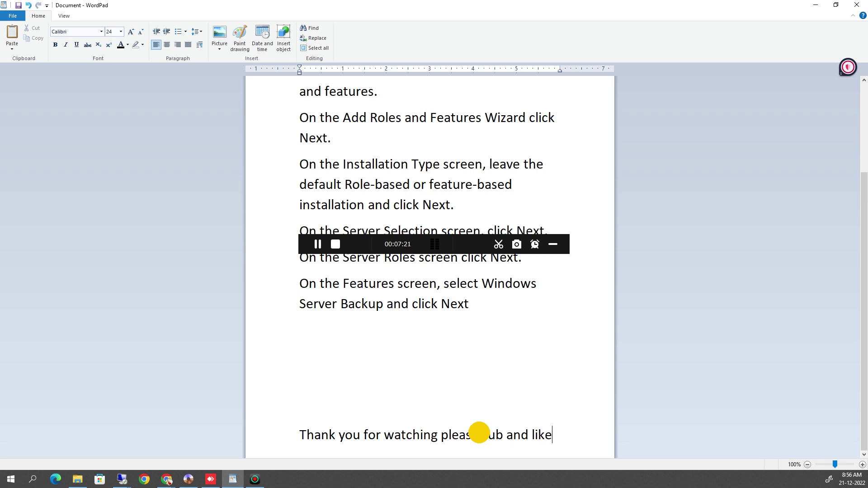
key(Return)
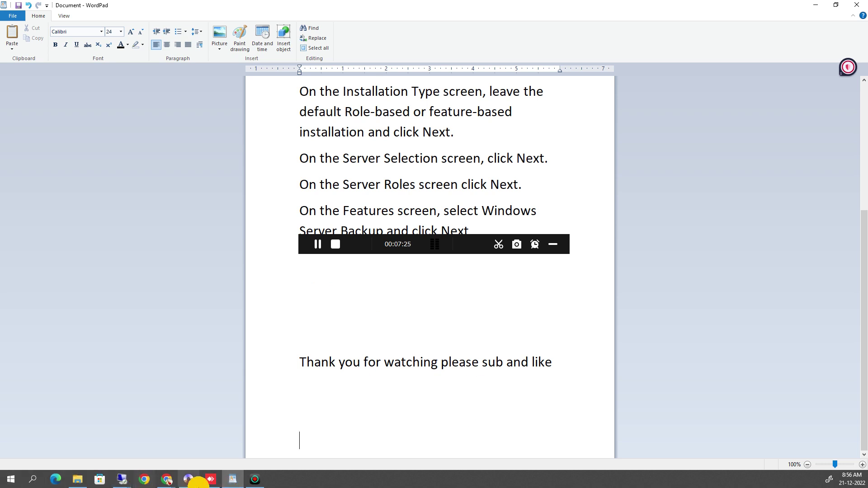
click(253, 479)
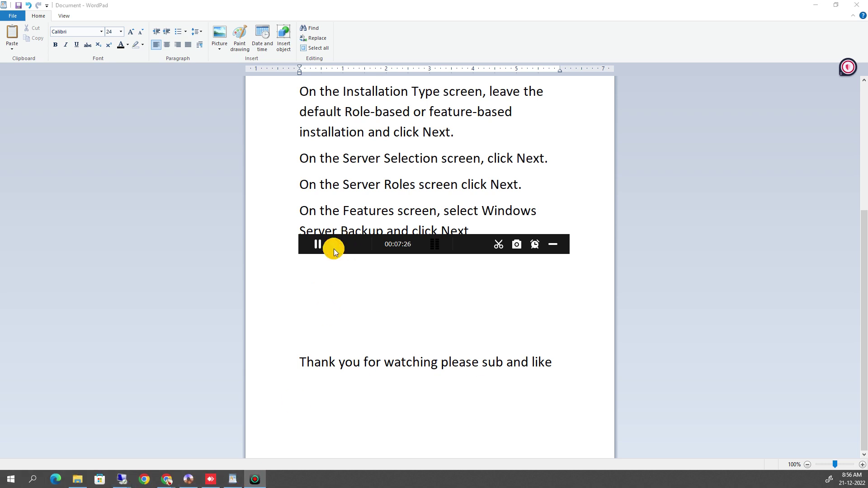